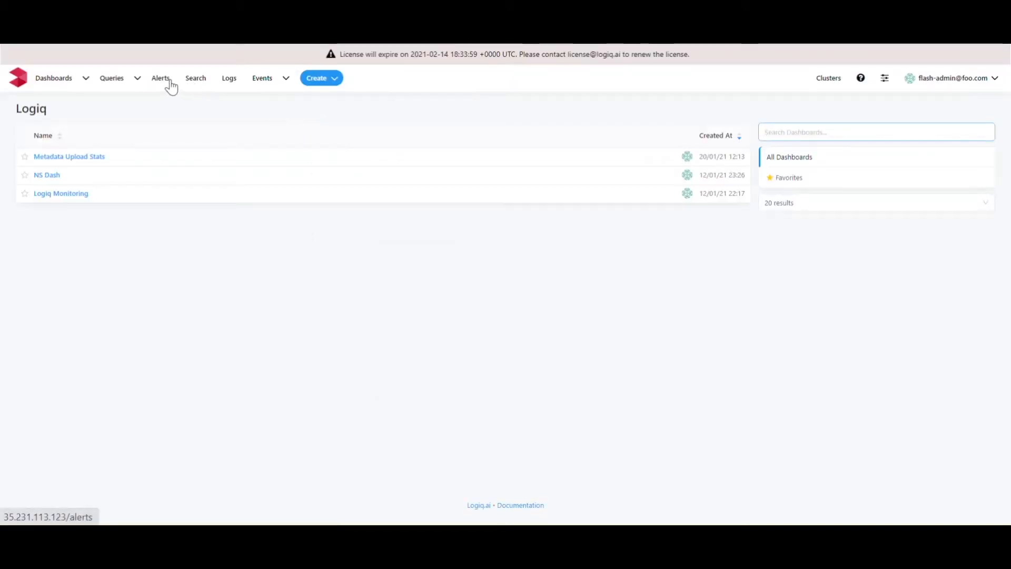
# - Open the logs of the gke-metrics-agent application and expand its first log entry
pyautogui.click(229, 84)
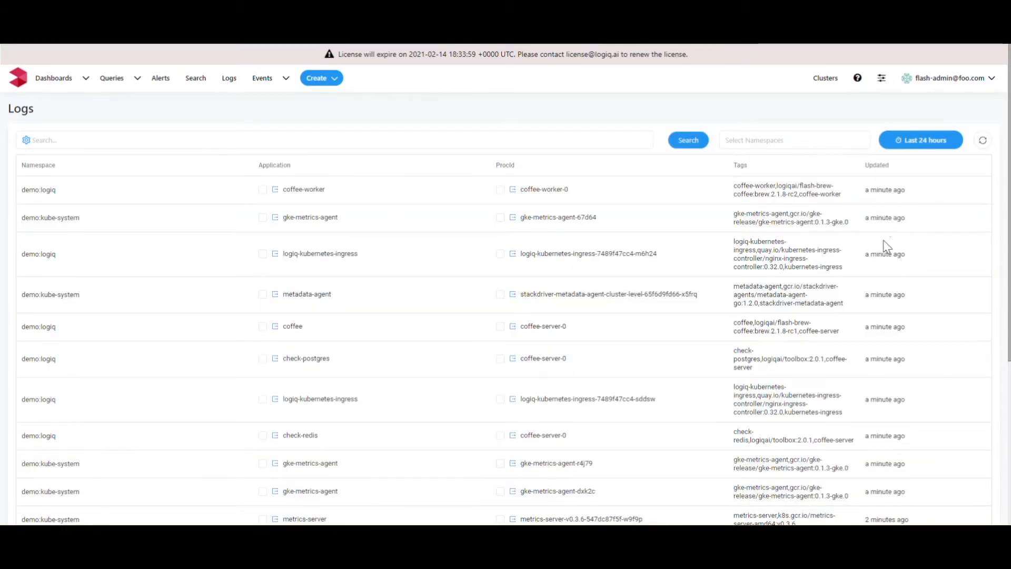
pyautogui.click(275, 217)
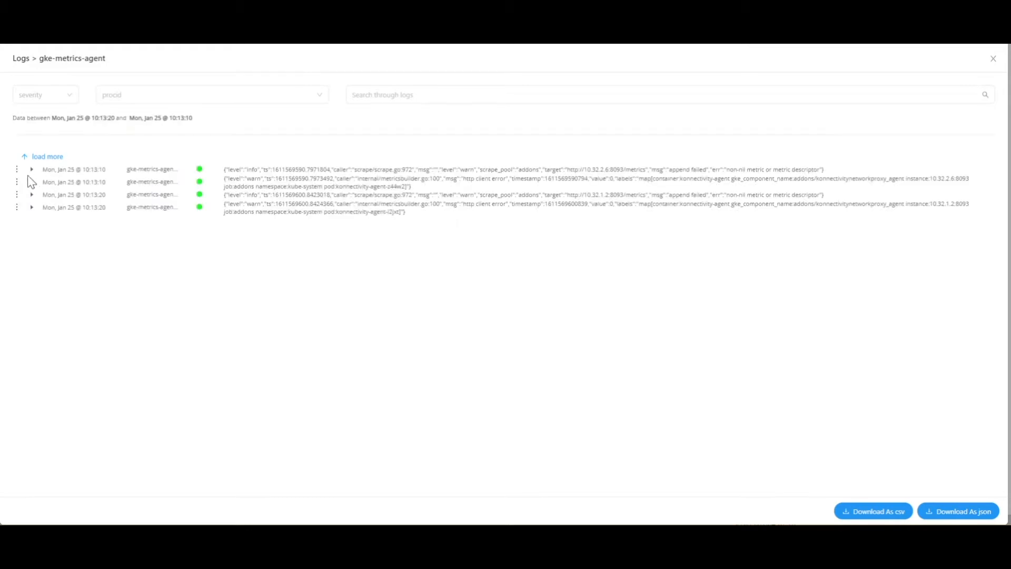
pyautogui.click(31, 169)
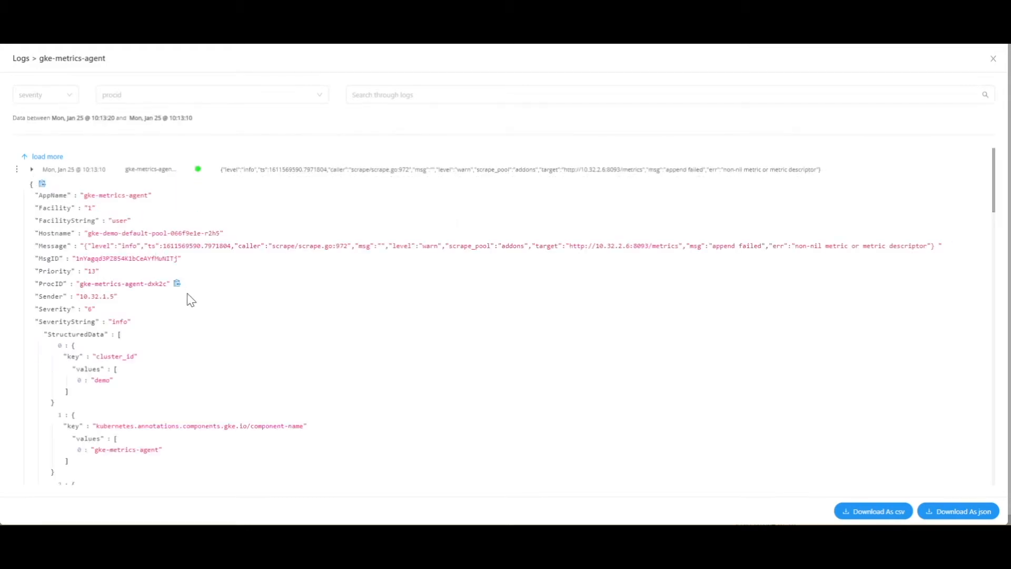
# - Examine the fields and message of the expanded log entry, and collapse it
pyautogui.scroll(-1, 188, 309)
pyautogui.scroll(-3, 188, 310)
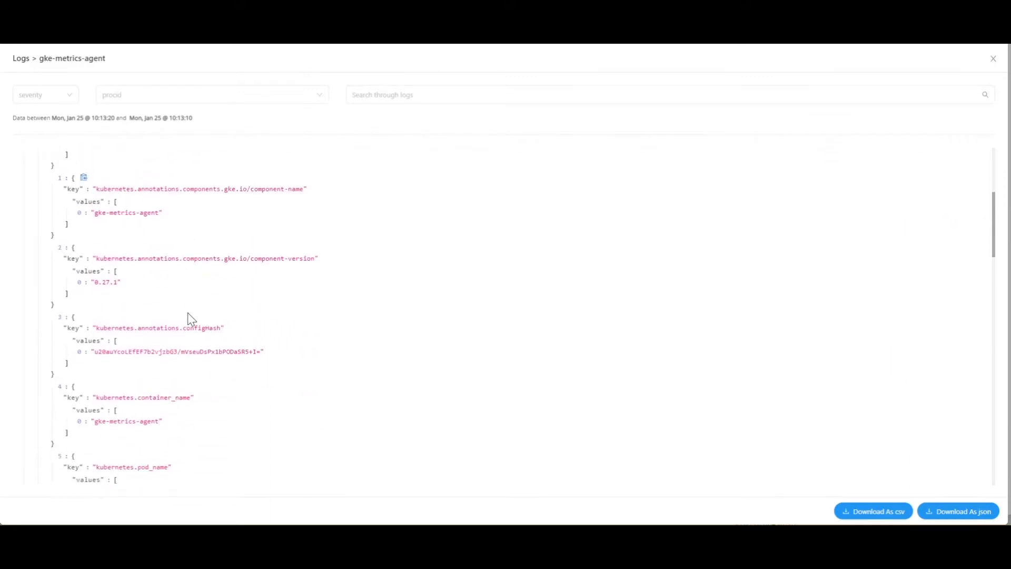
pyautogui.scroll(4, 191, 320)
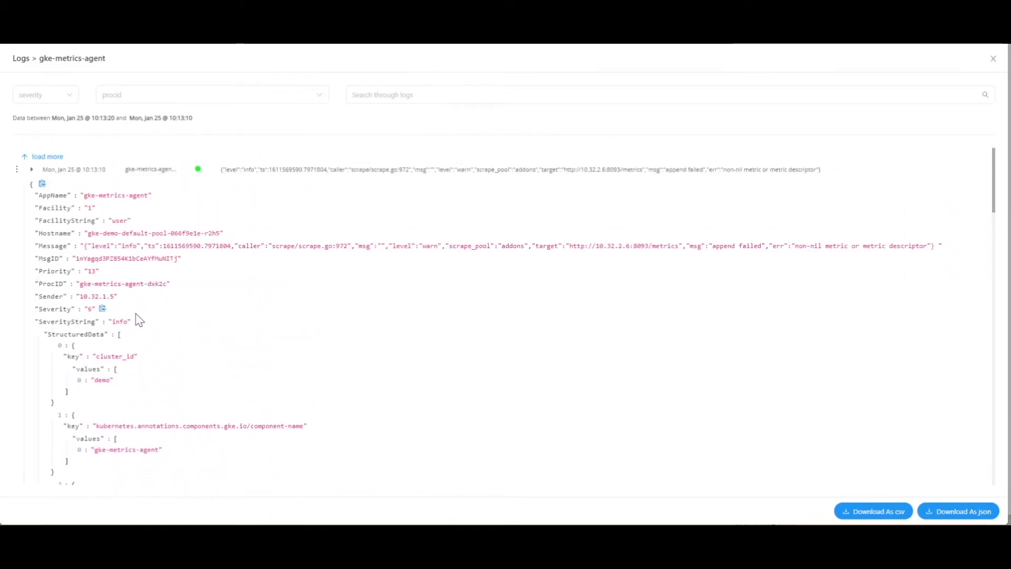
pyautogui.moveTo(93, 253); pyautogui.dragTo(255, 264)
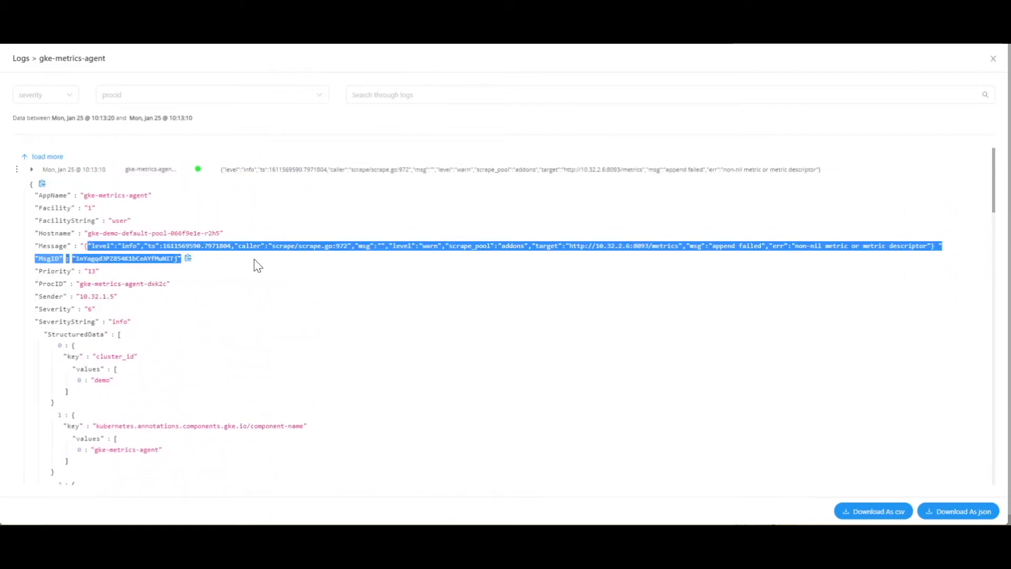
pyautogui.click(205, 244)
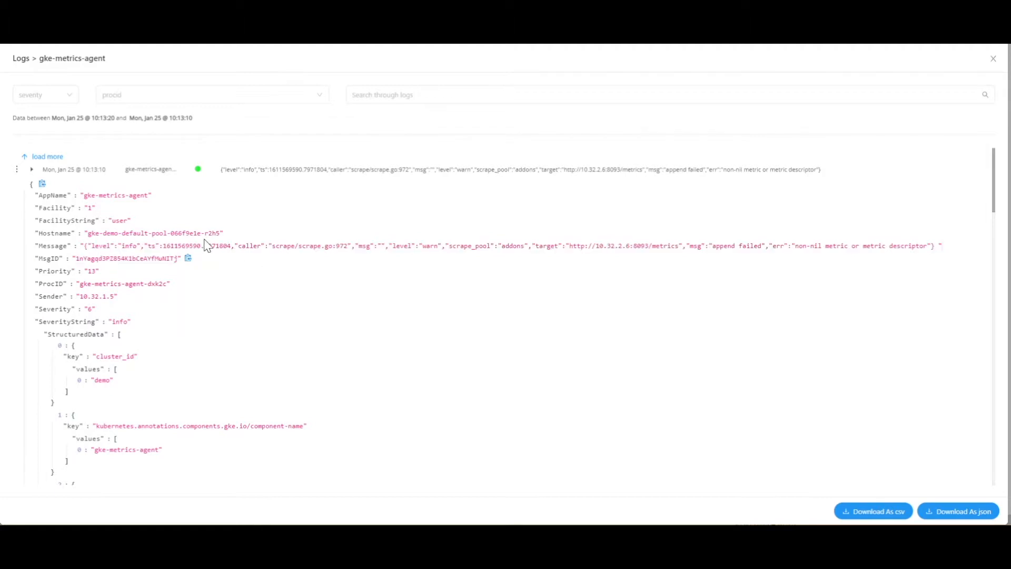
pyautogui.click(32, 170)
# - Start creating a metric from the first log entry, with the name demoevent123 and the level medium
pyautogui.click(16, 170)
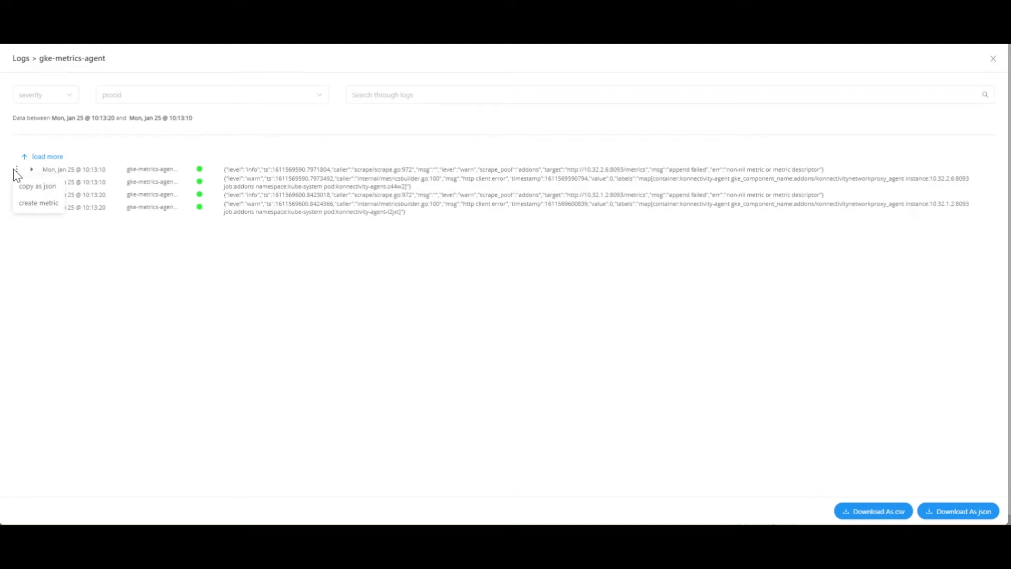
pyautogui.click(23, 202)
pyautogui.click(410, 167)
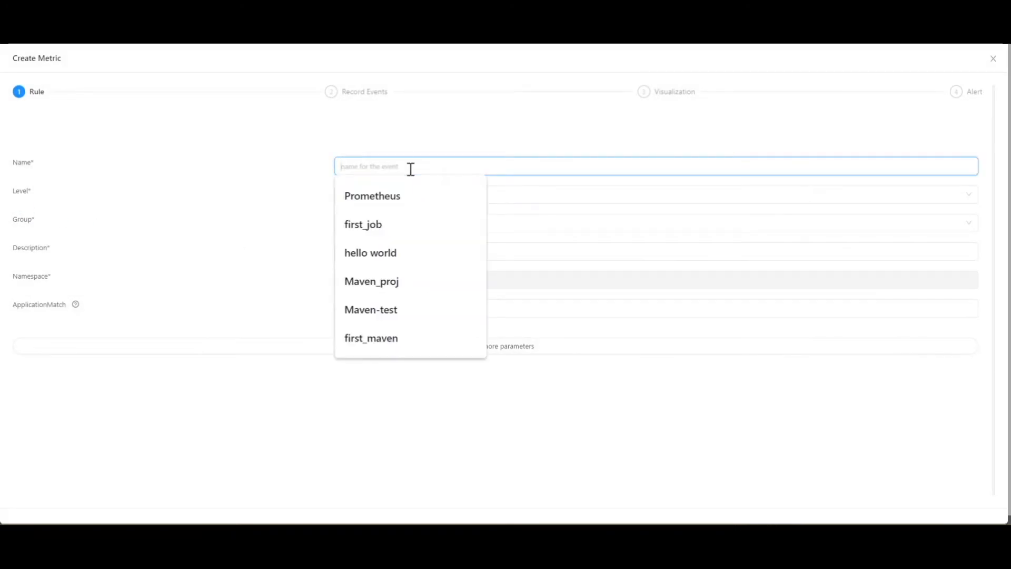
pyautogui.write('demoevent123')
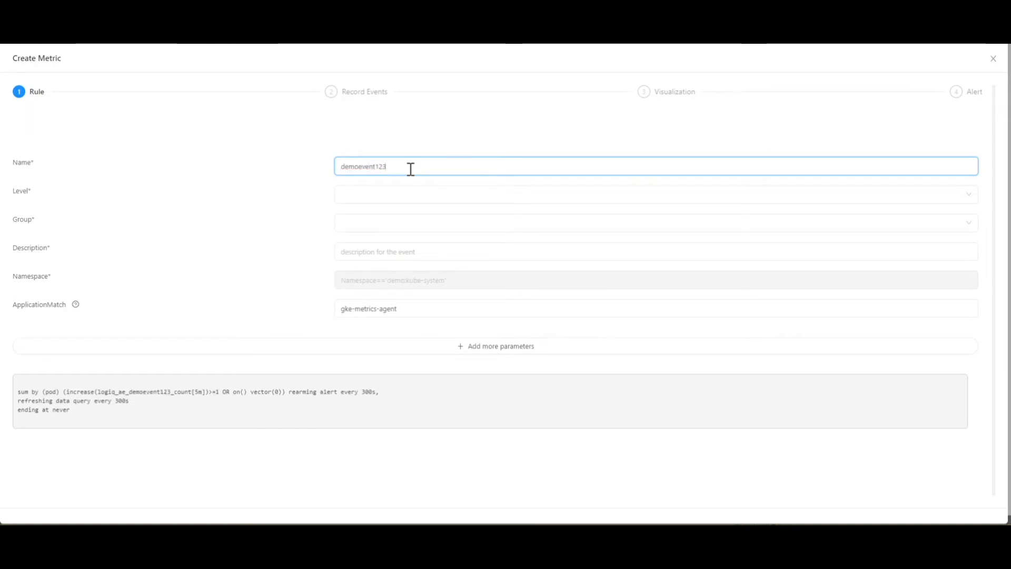
pyautogui.click(379, 204)
pyautogui.click(370, 239)
pyautogui.click(370, 205)
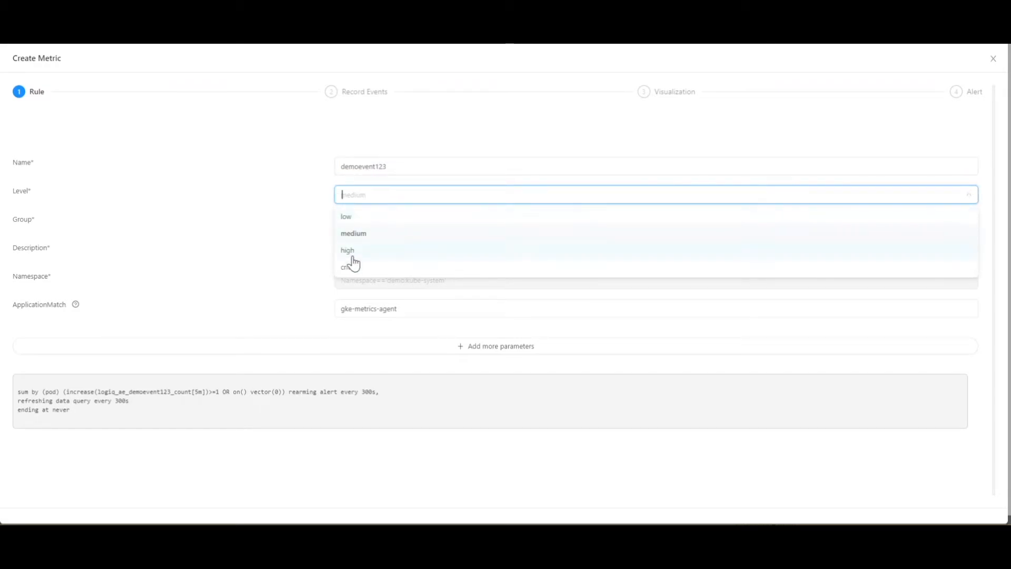
pyautogui.click(360, 238)
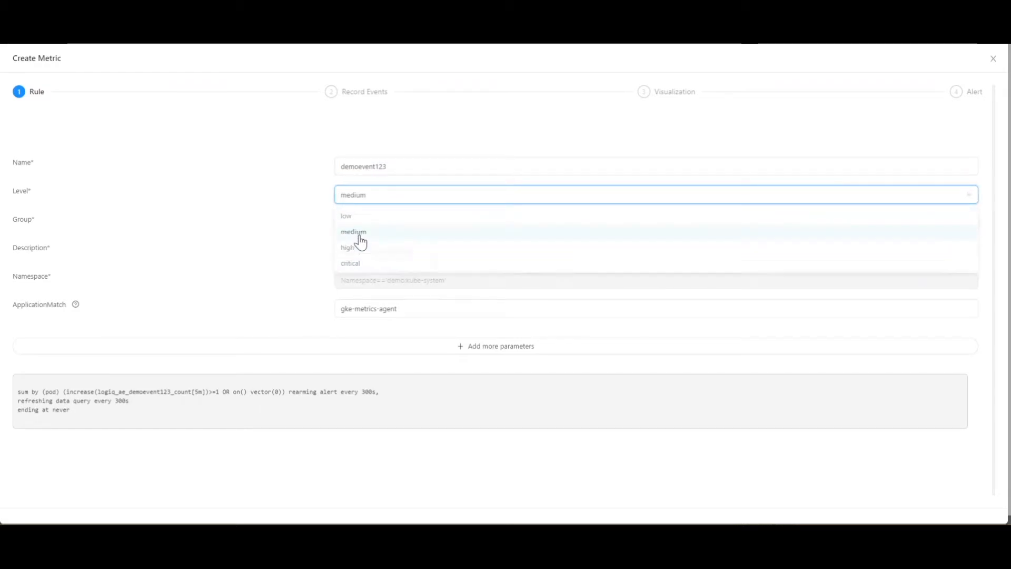
# - Assign the metric to a new group named test and describe it as "Demo for events and alerts"
pyautogui.click(360, 222)
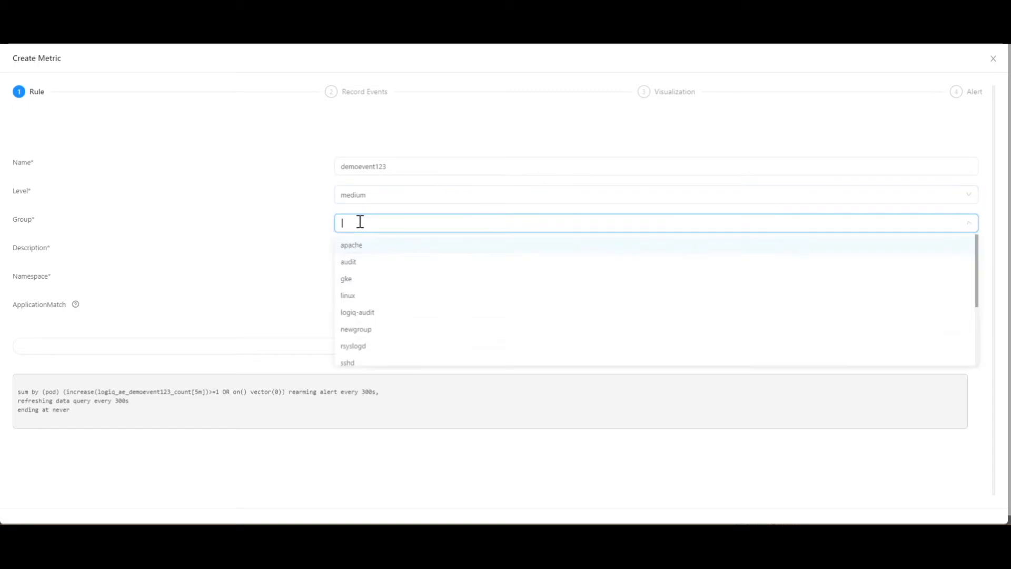
pyautogui.click(350, 277)
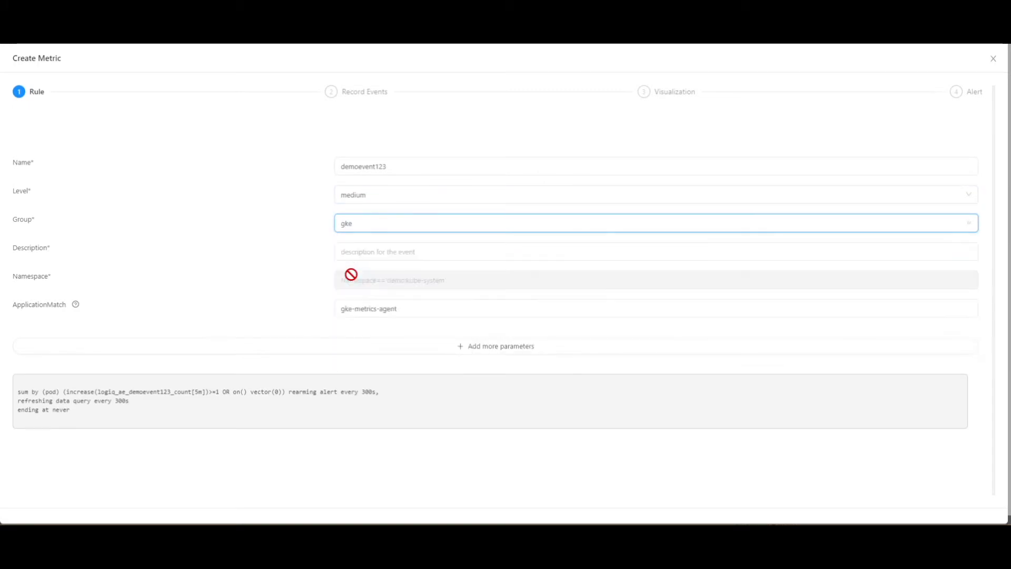
pyautogui.click(391, 230)
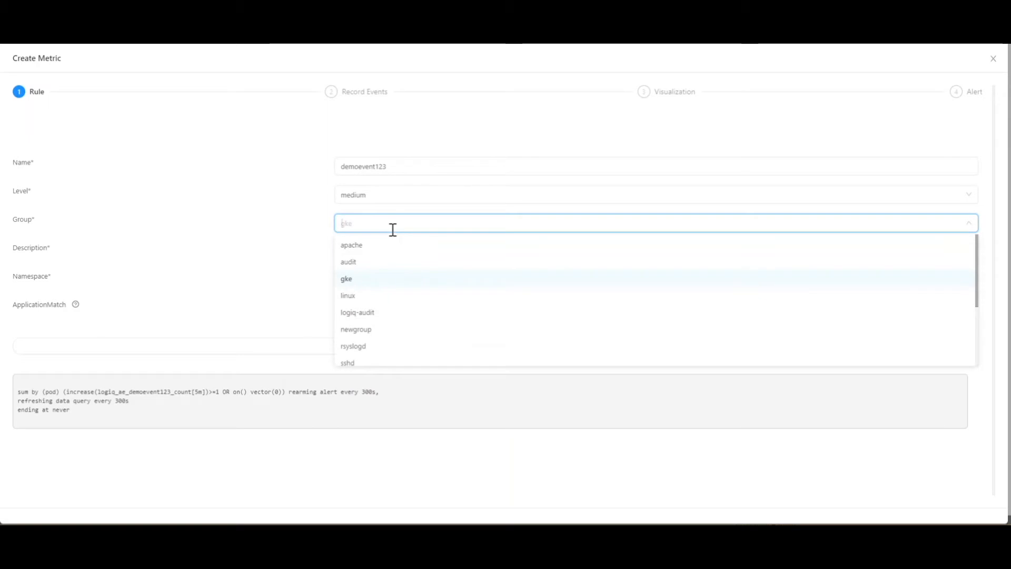
pyautogui.write('test')
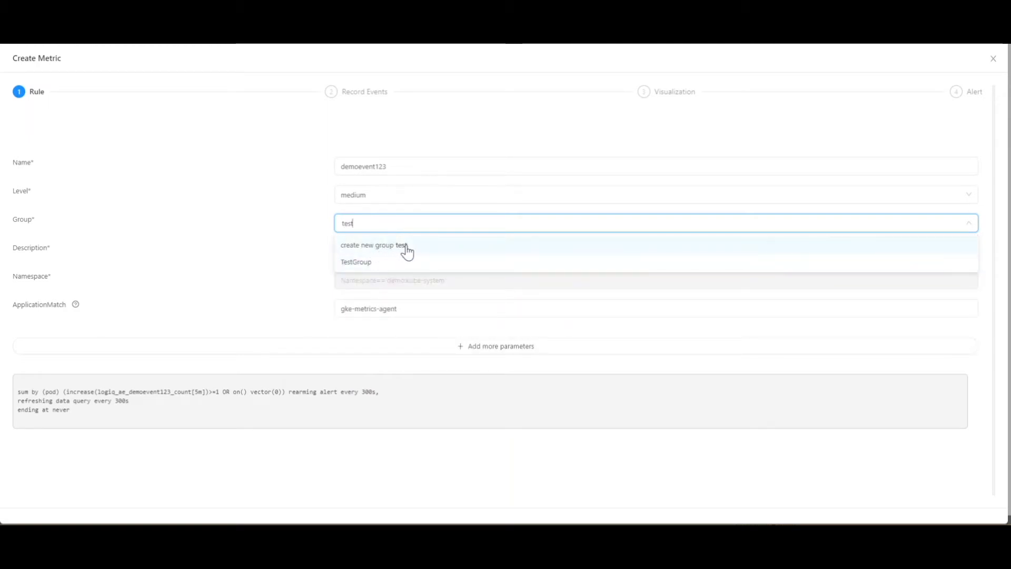
pyautogui.click(407, 246)
pyautogui.click(352, 252)
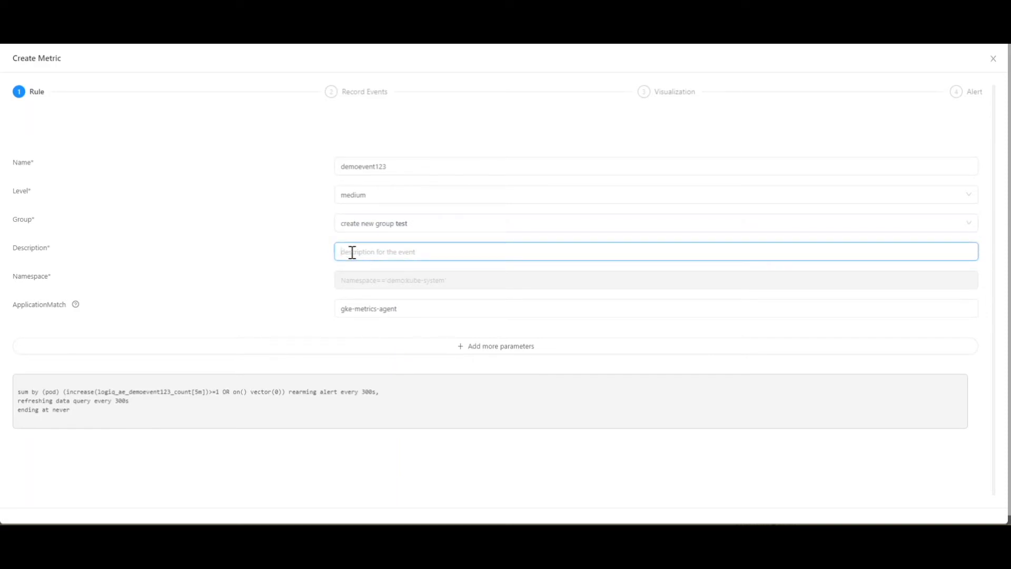
pyautogui.write('d')
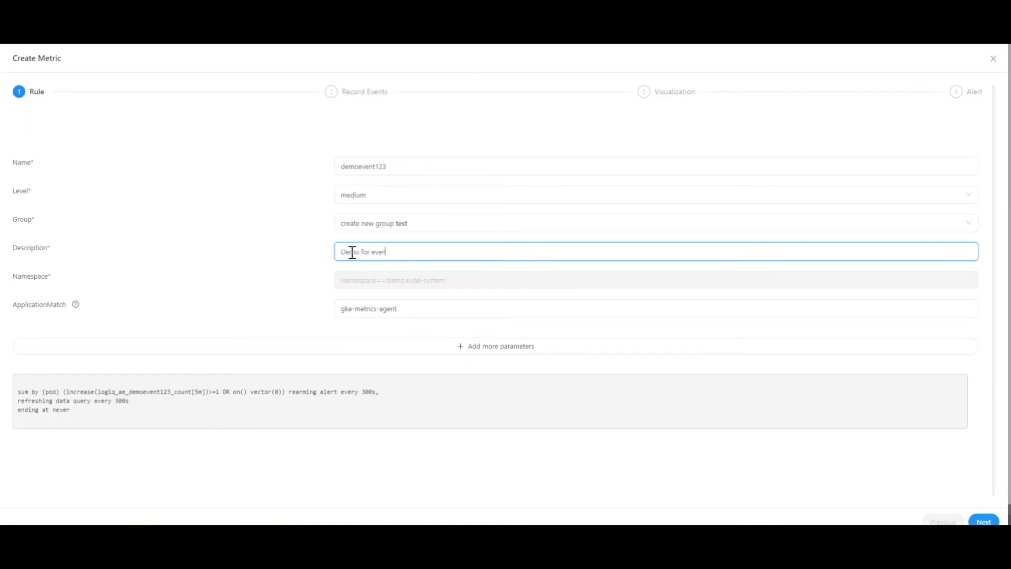
pyautogui.write('emo for events and alerts')
# - Add a rule parameter matching Message =~ info, and continue to the event recording stage
pyautogui.click(461, 347)
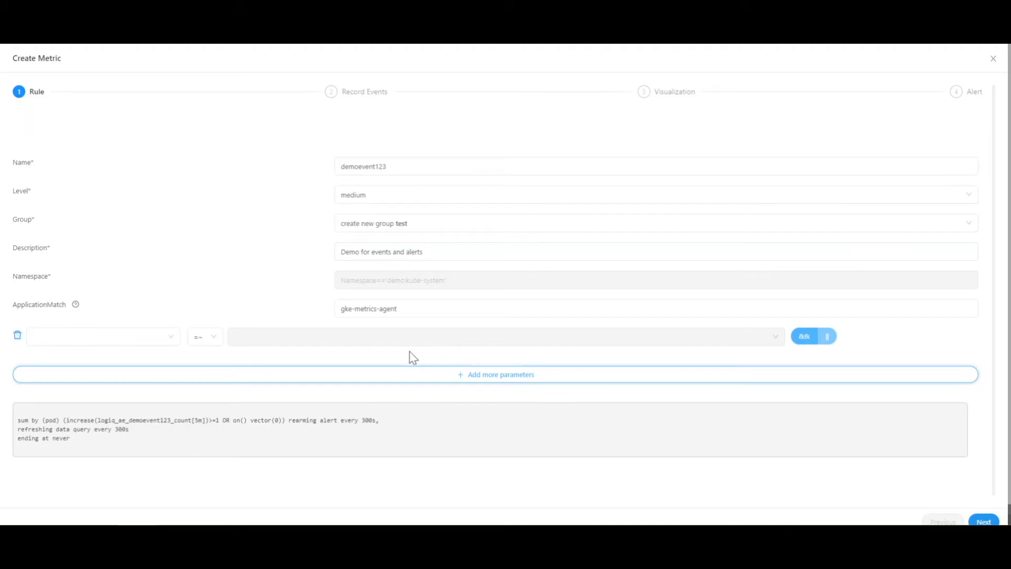
pyautogui.click(61, 343)
pyautogui.click(60, 358)
pyautogui.click(253, 337)
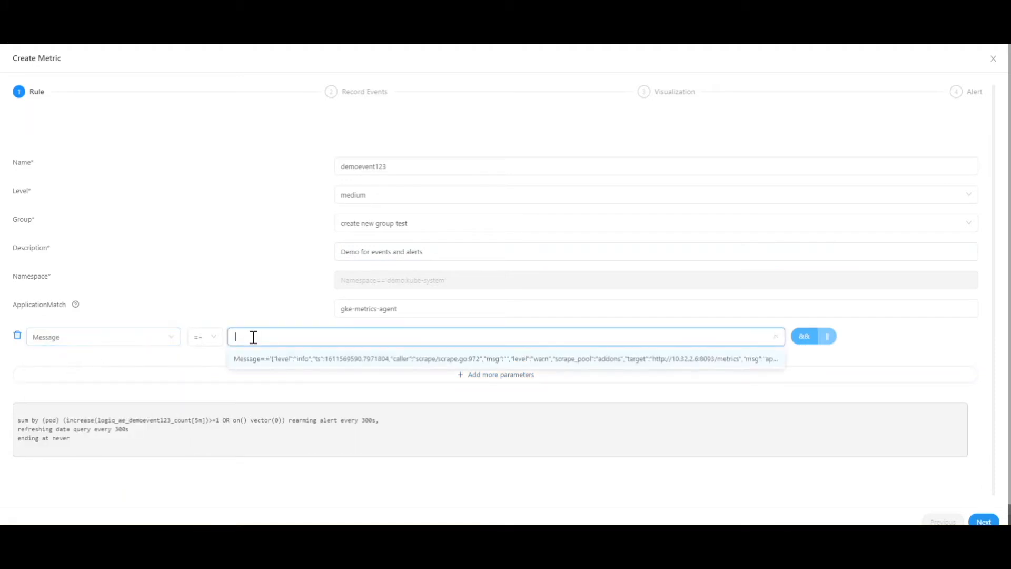
pyautogui.write('info')
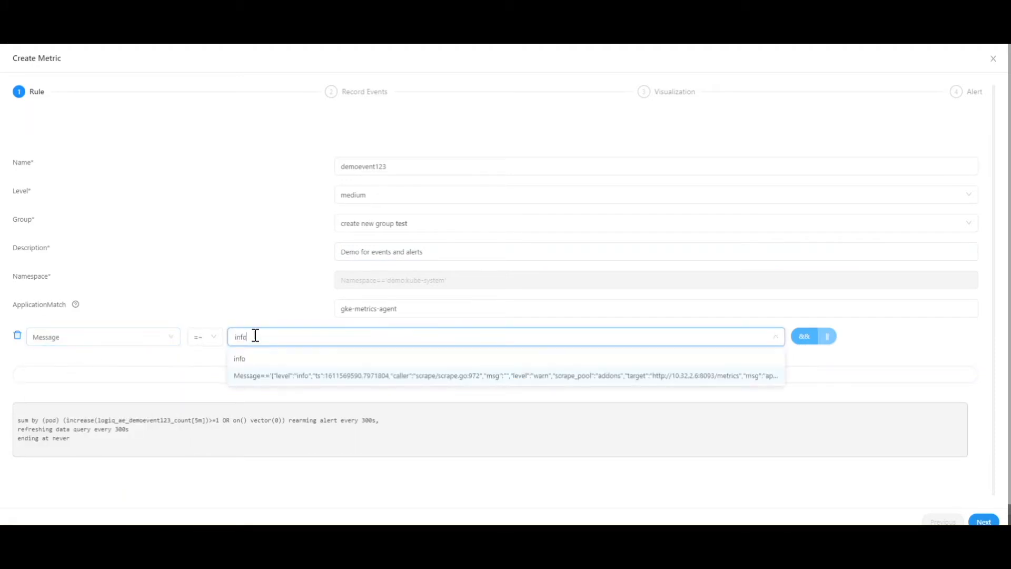
pyautogui.click(257, 360)
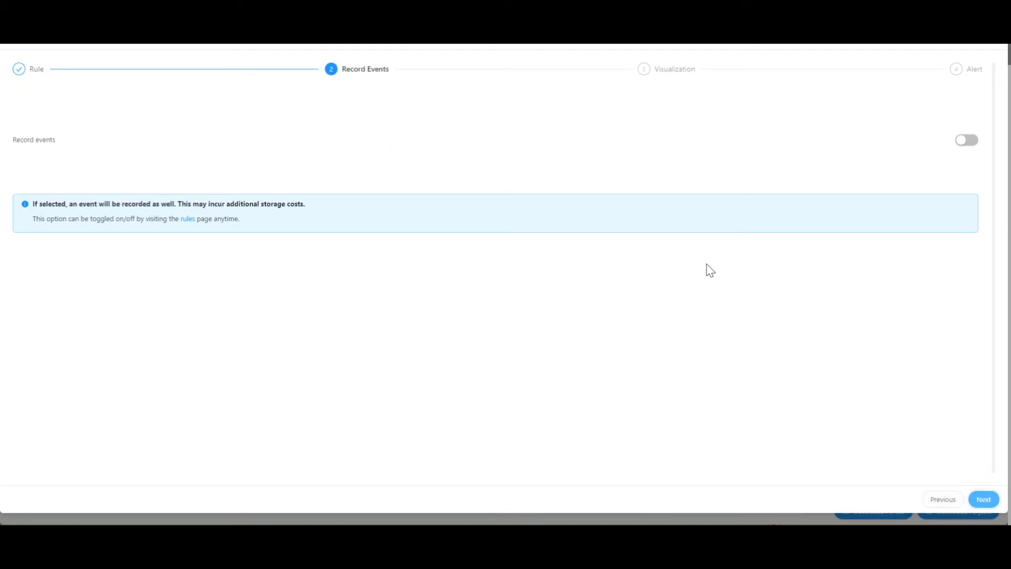
# - Leave event recording off, choose NS Dash as the visualization dashboard, and continue to the alert settings
pyautogui.click(967, 149)
pyautogui.click(966, 146)
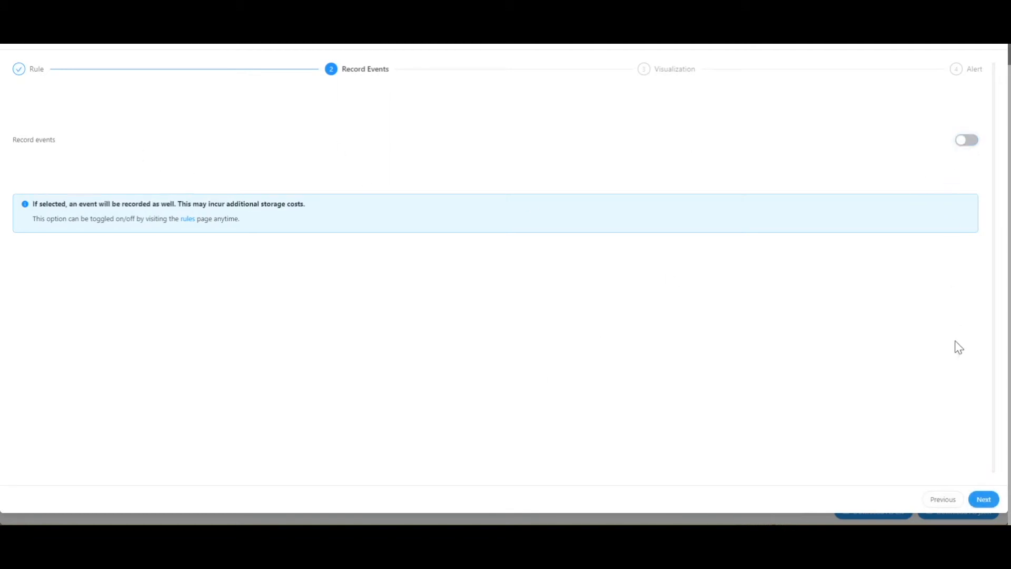
pyautogui.click(983, 500)
pyautogui.click(568, 149)
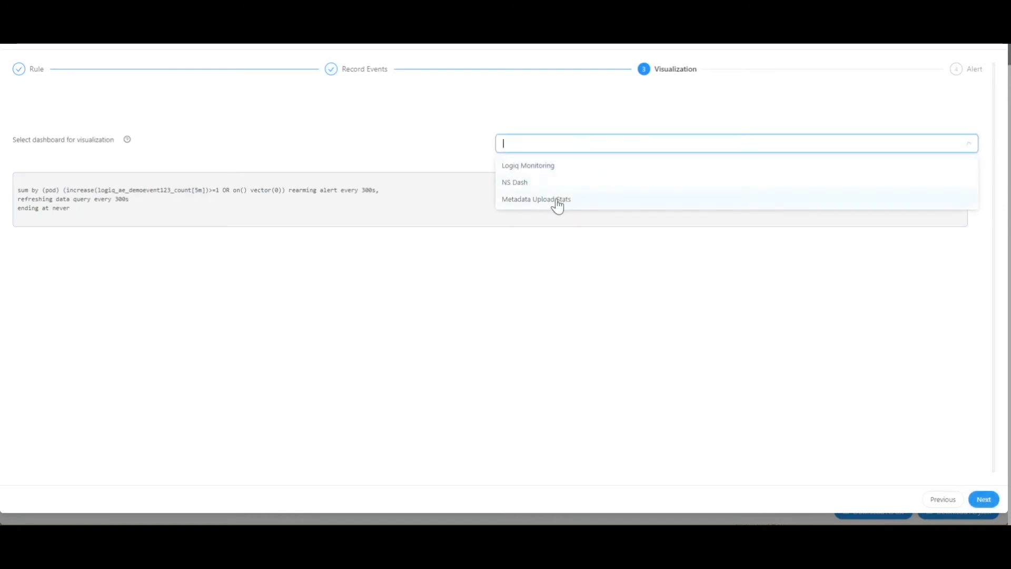
pyautogui.click(564, 185)
pyautogui.click(984, 499)
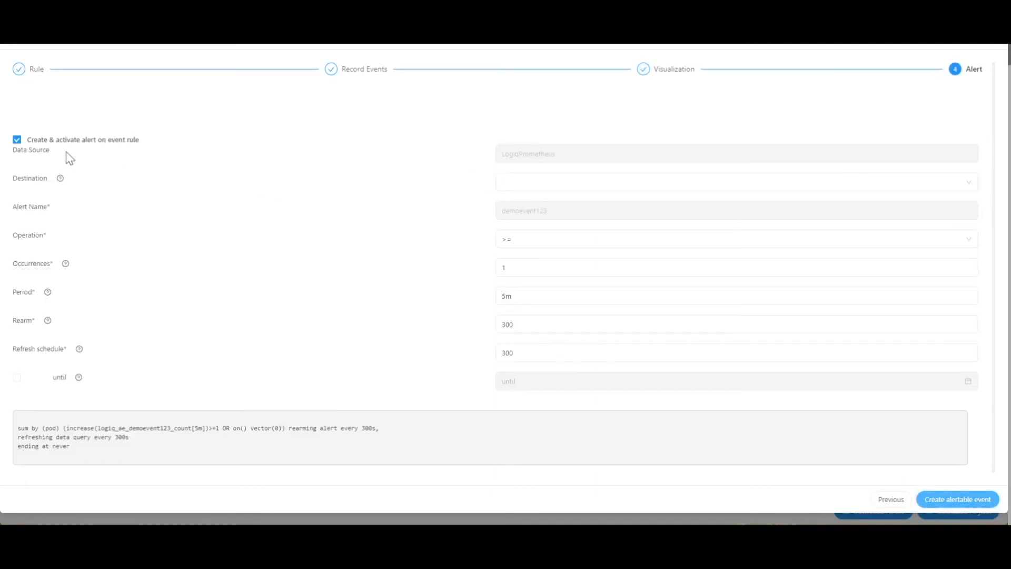
# - Check the available alert destinations and set the alert's occurrences to 2
pyautogui.click(508, 184)
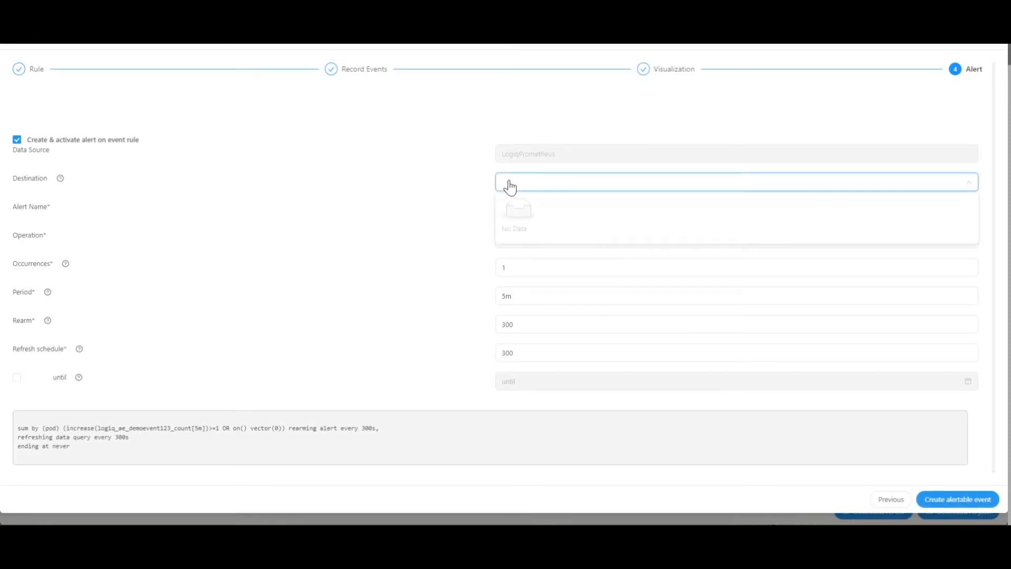
pyautogui.click(508, 185)
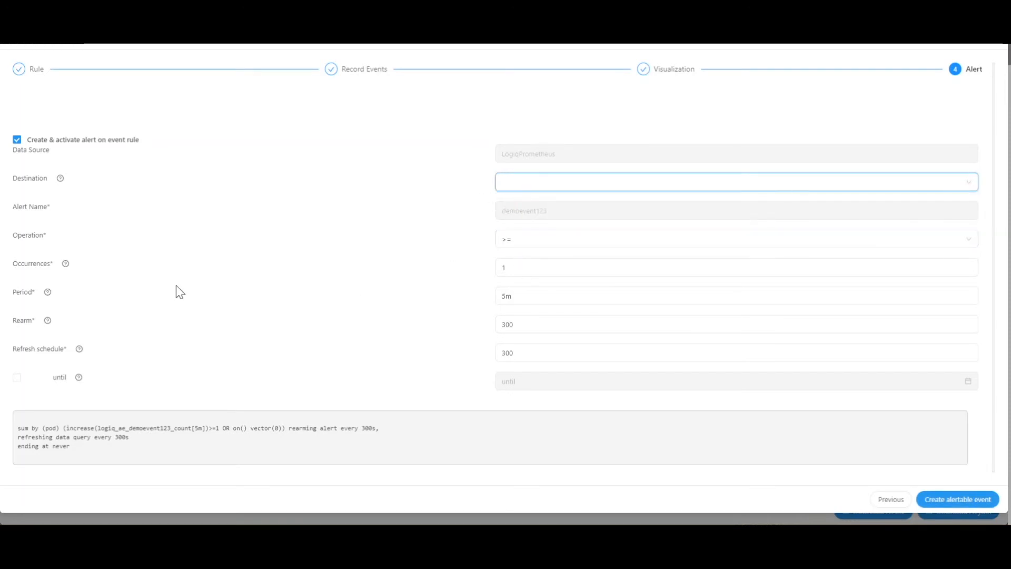
pyautogui.moveTo(66, 266)
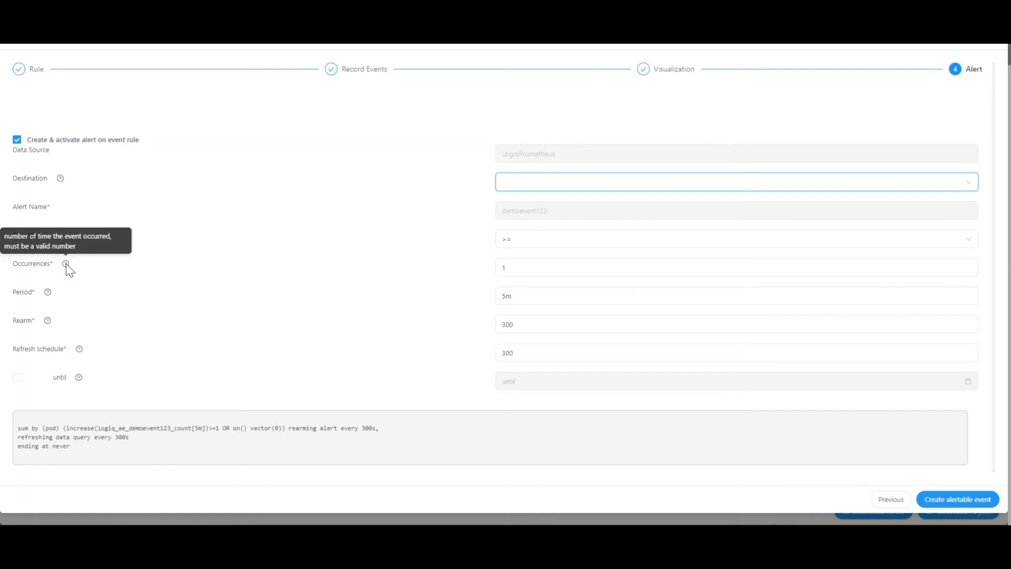
pyautogui.moveTo(512, 269); pyautogui.dragTo(466, 285)
pyautogui.write('2')
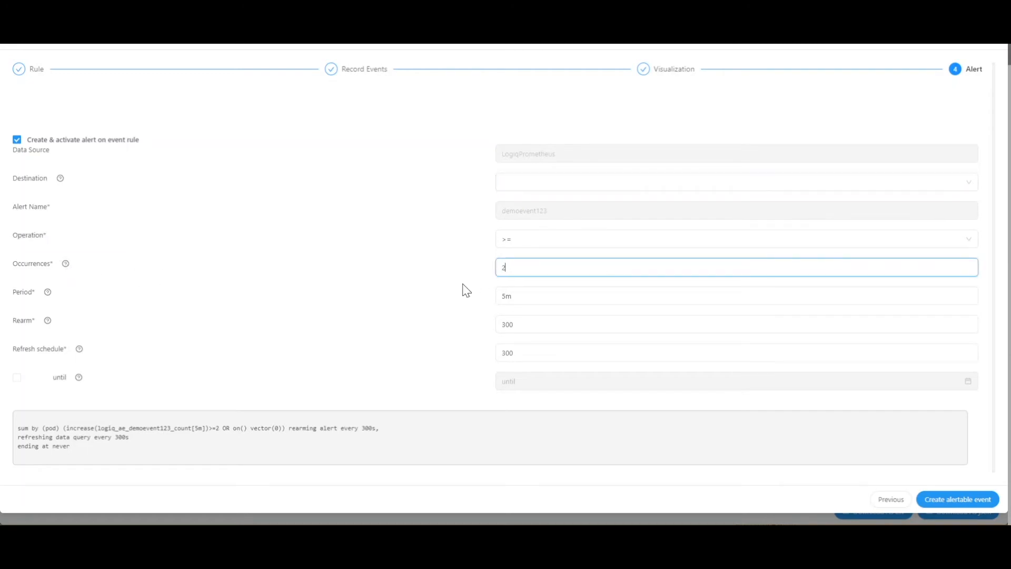
# - Set the alert to run until 2021-01-26 and create the alertable event
pyautogui.moveTo(46, 291)
pyautogui.moveTo(49, 320)
pyautogui.click(539, 322)
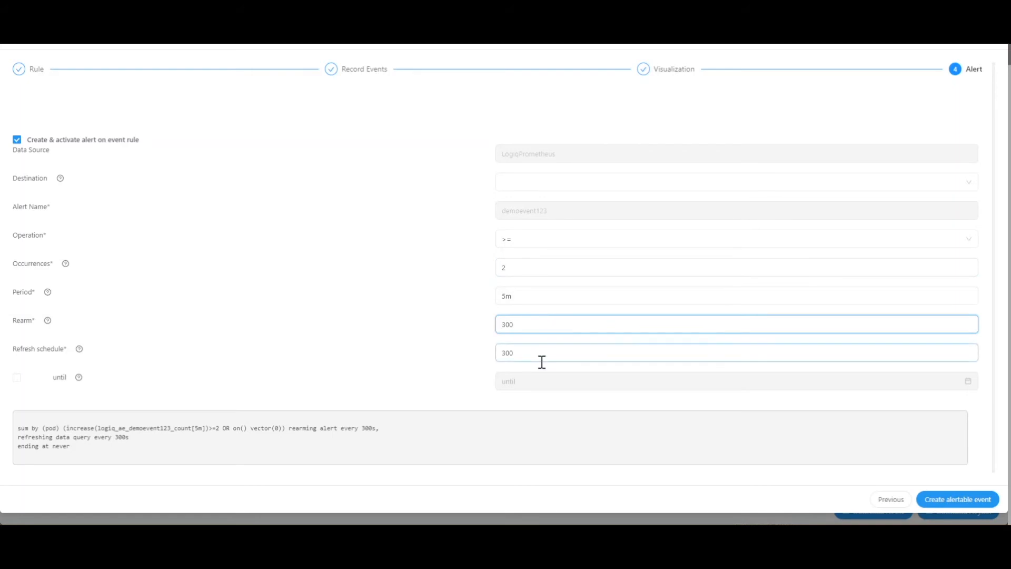
pyautogui.click(17, 378)
pyautogui.click(538, 375)
pyautogui.click(553, 342)
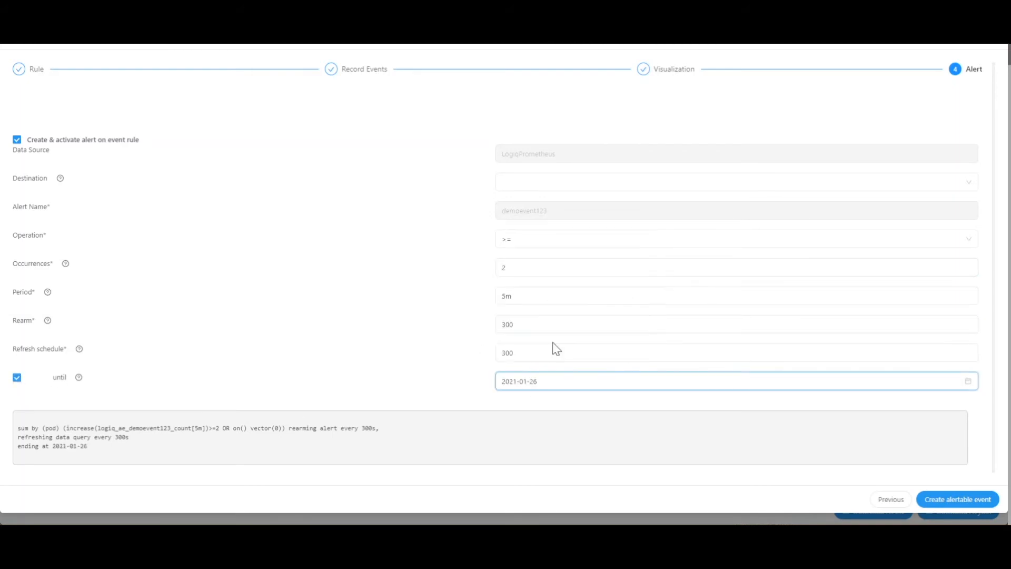
pyautogui.click(951, 499)
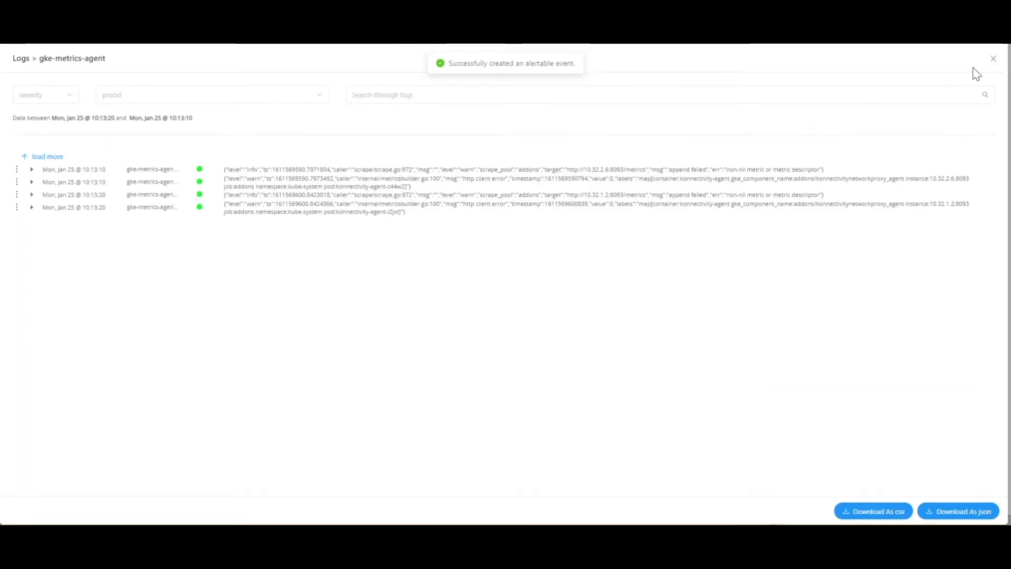
# - Leave the application's logs, open the event rules, and filter them by level medium and group test
pyautogui.click(993, 58)
pyautogui.moveTo(280, 84)
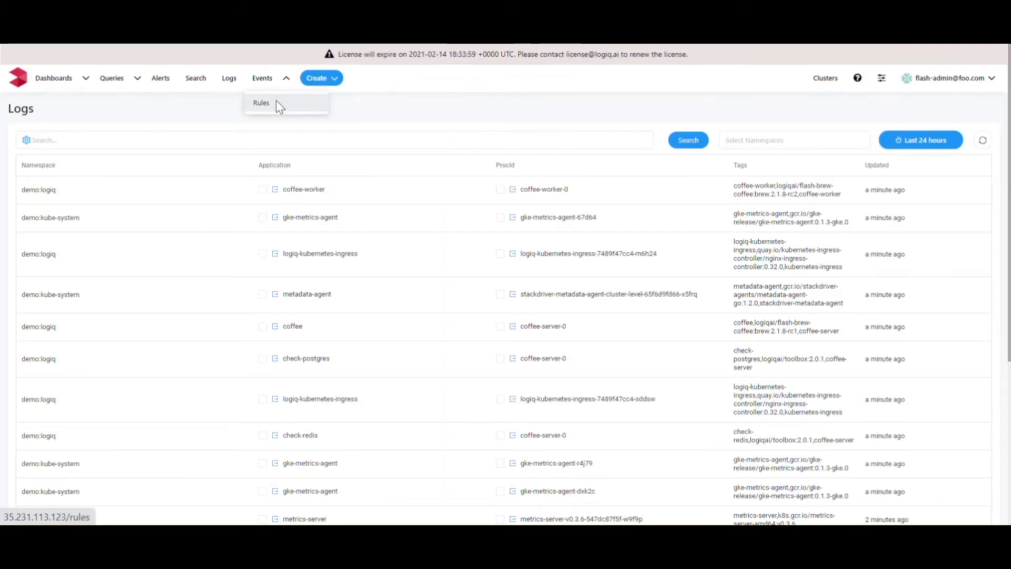
pyautogui.click(278, 107)
pyautogui.click(649, 146)
pyautogui.click(623, 184)
pyautogui.click(767, 147)
pyautogui.click(769, 169)
pyautogui.write('test')
pyautogui.click(763, 171)
pyautogui.click(529, 297)
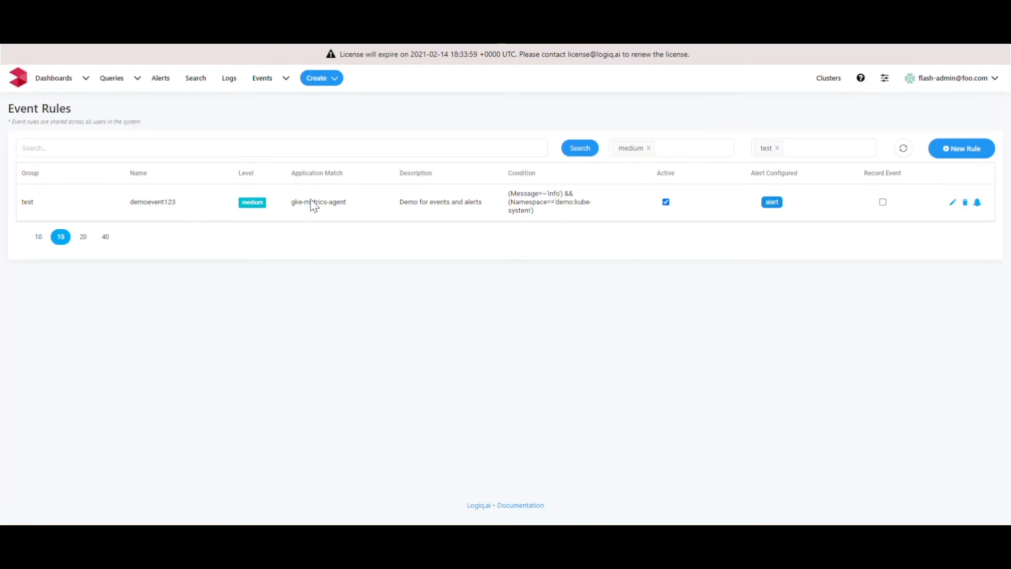
# - Change the demoevent123 event rule's level to high, save it, and remove the medium level filter from the rules
pyautogui.click(952, 202)
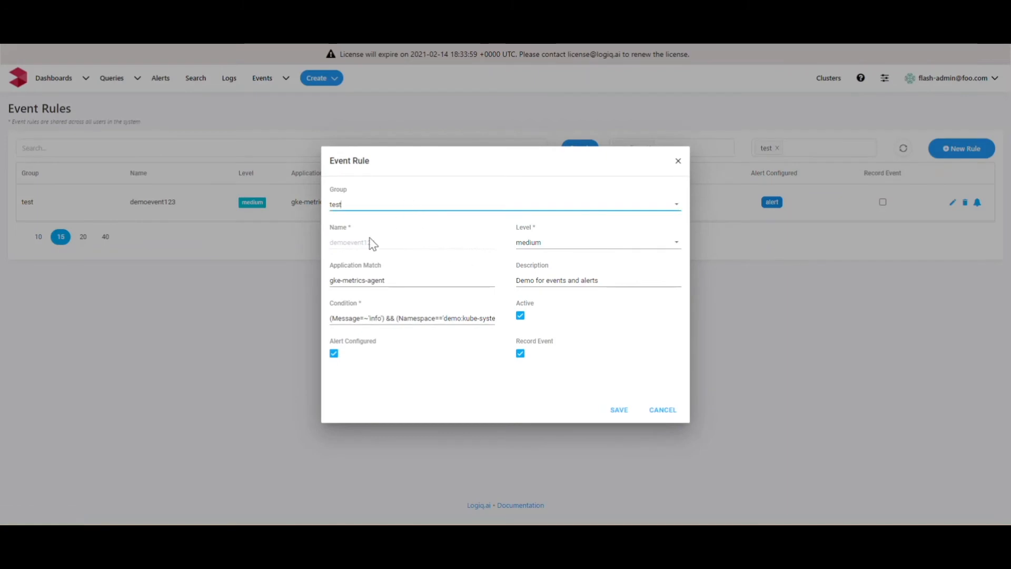
pyautogui.click(668, 245)
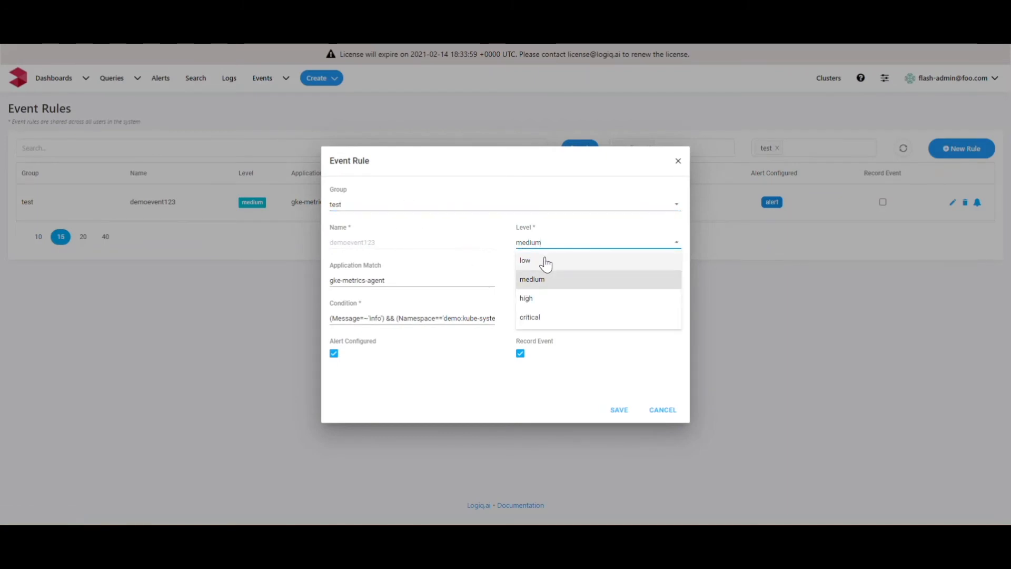
pyautogui.click(545, 301)
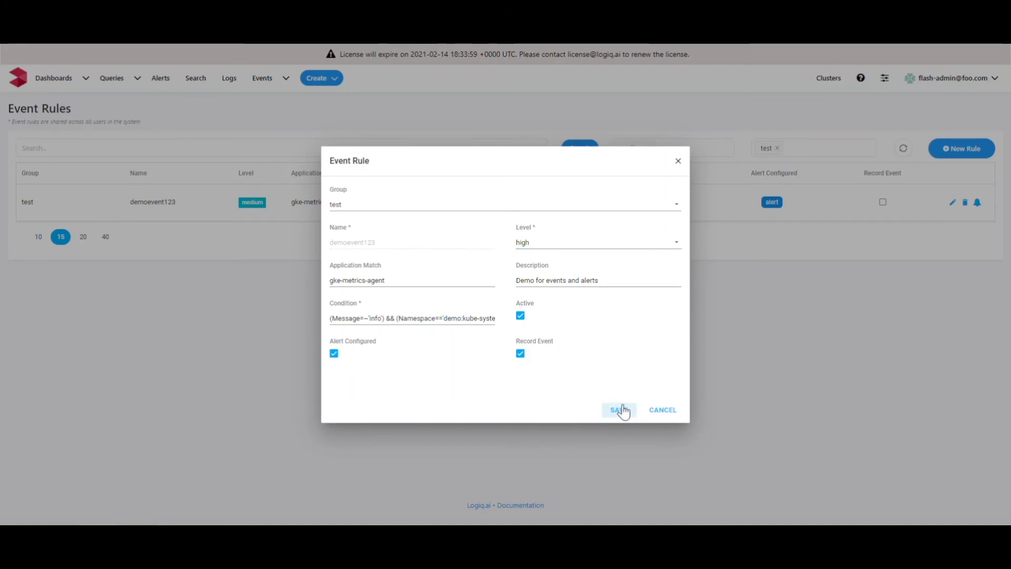
pyautogui.click(620, 410)
pyautogui.click(649, 148)
pyautogui.click(403, 252)
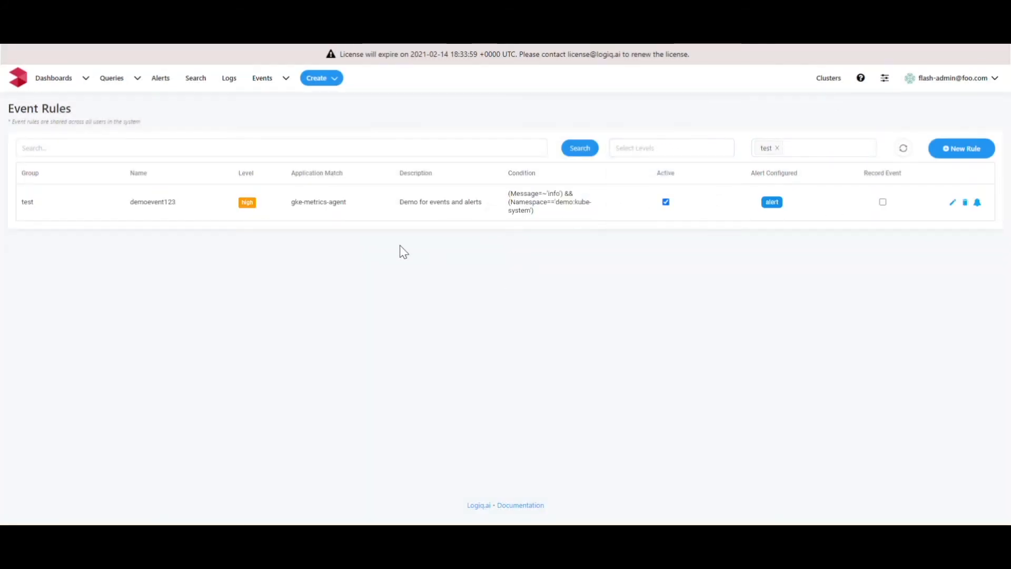
# - Open the demoevent123 rule's alert configuration and add the administrator's email destination to its notifications
pyautogui.click(977, 203)
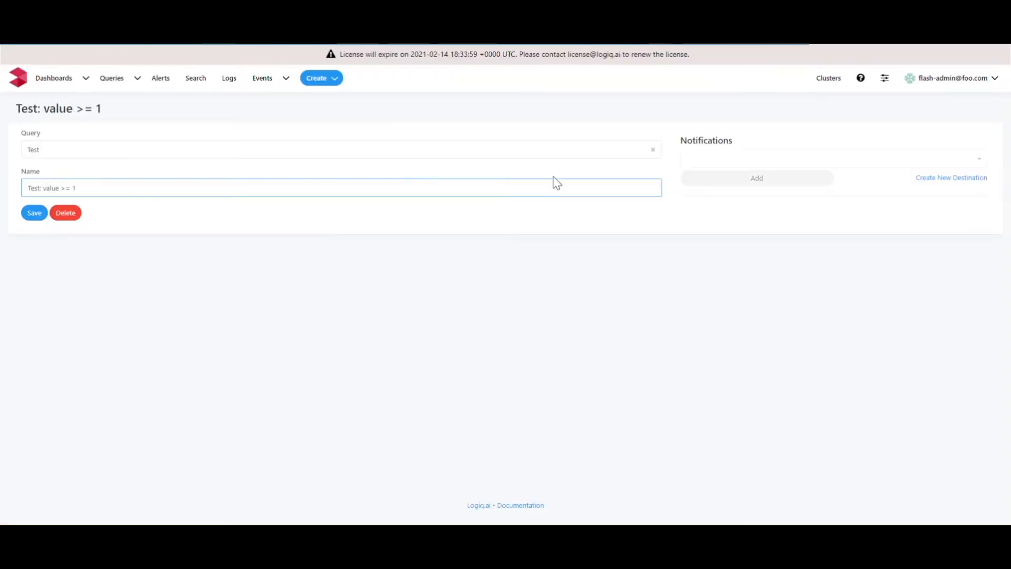
pyautogui.click(718, 162)
pyautogui.click(717, 174)
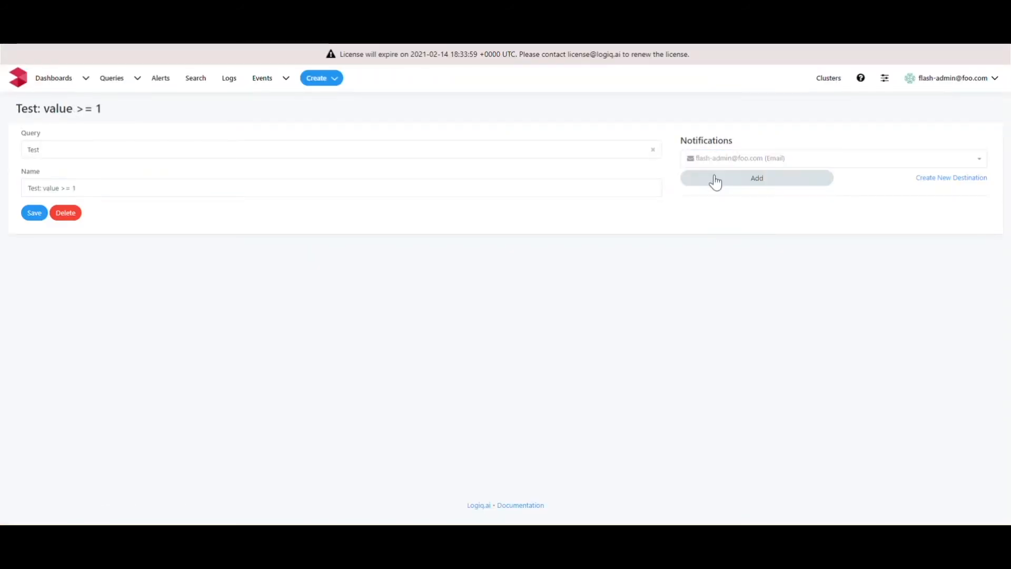
pyautogui.click(716, 179)
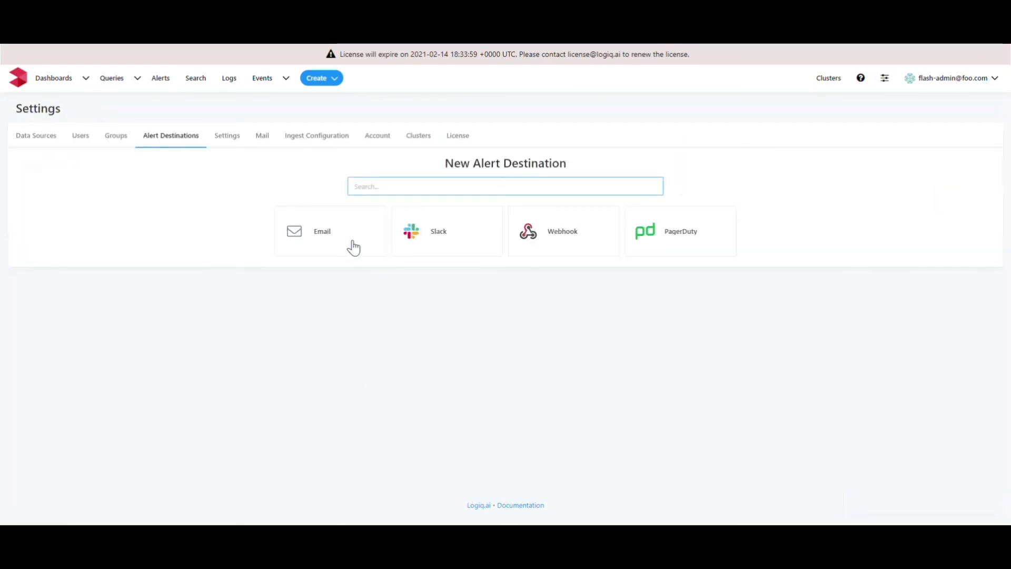
# - Look at the Slack setup form for a new alert destination and return to the destination types
pyautogui.click(446, 244)
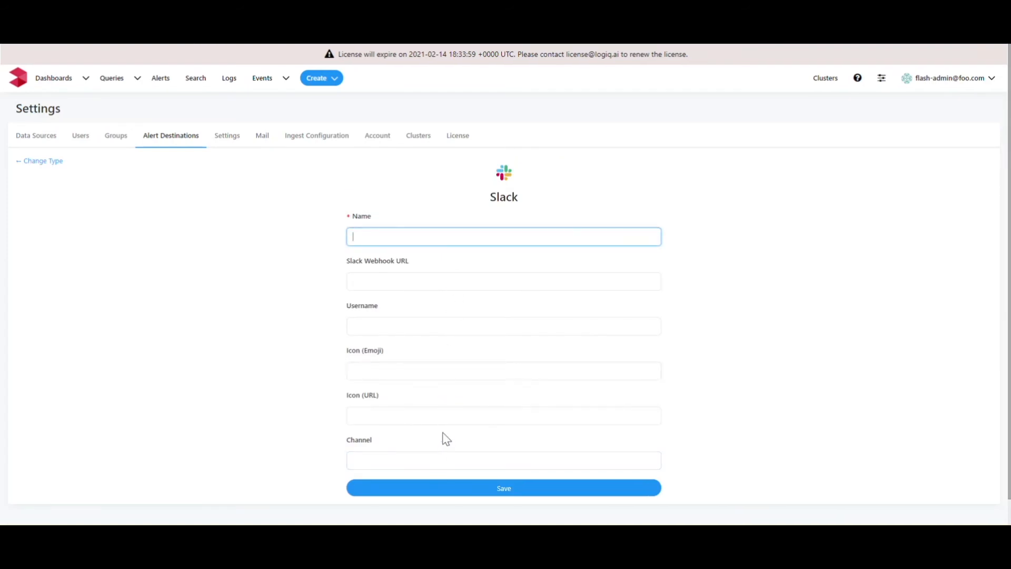
pyautogui.click(42, 161)
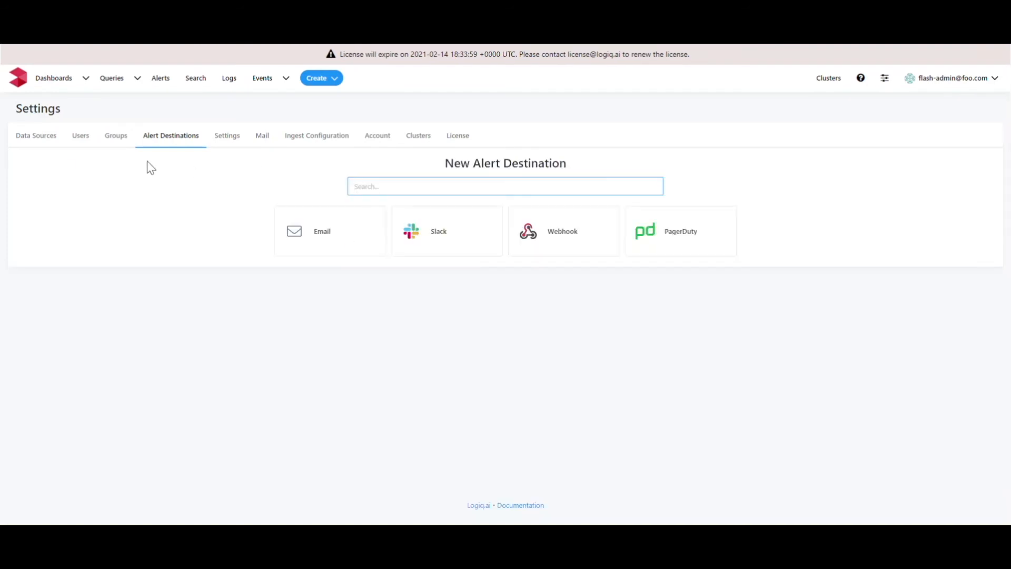
# - Open the demoevent123 alert from the alerts list, save its settings, and return to the alerts list
pyautogui.click(160, 80)
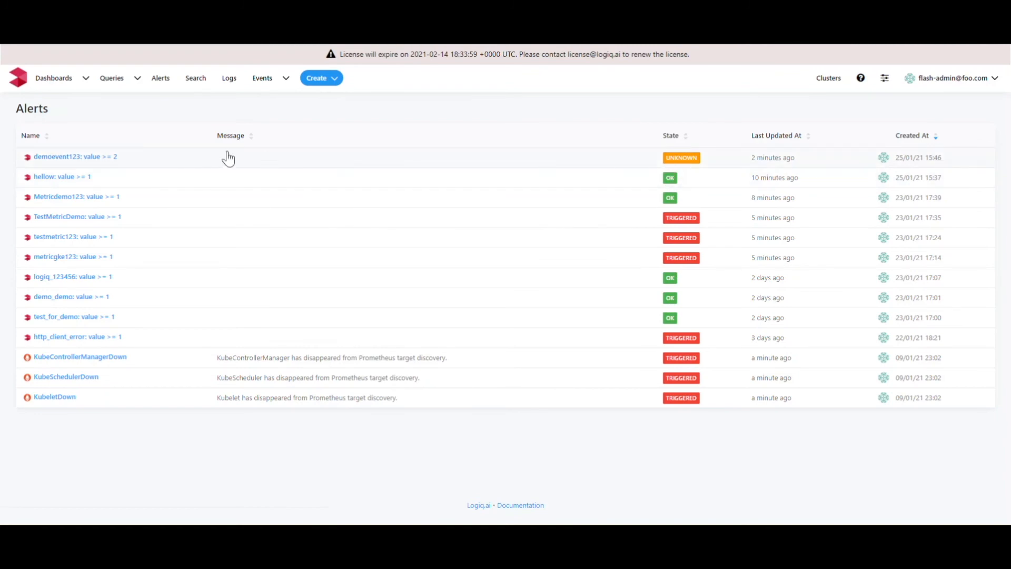
pyautogui.click(94, 158)
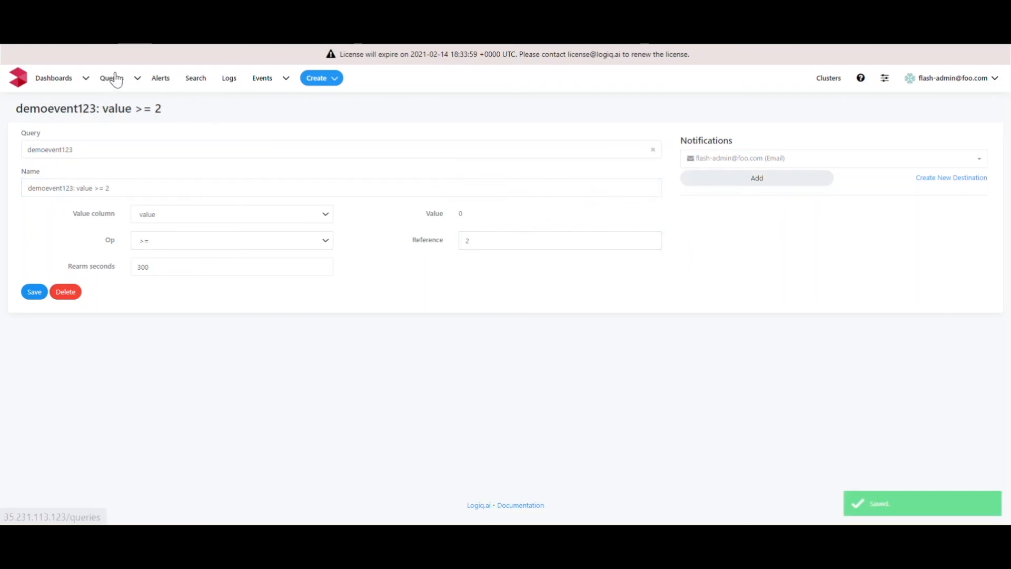
pyautogui.click(159, 80)
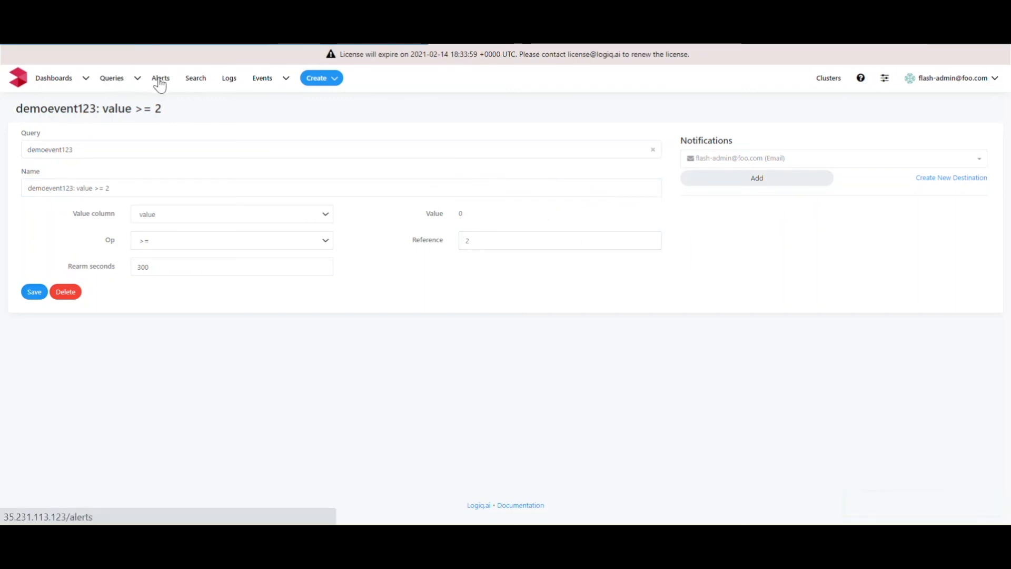